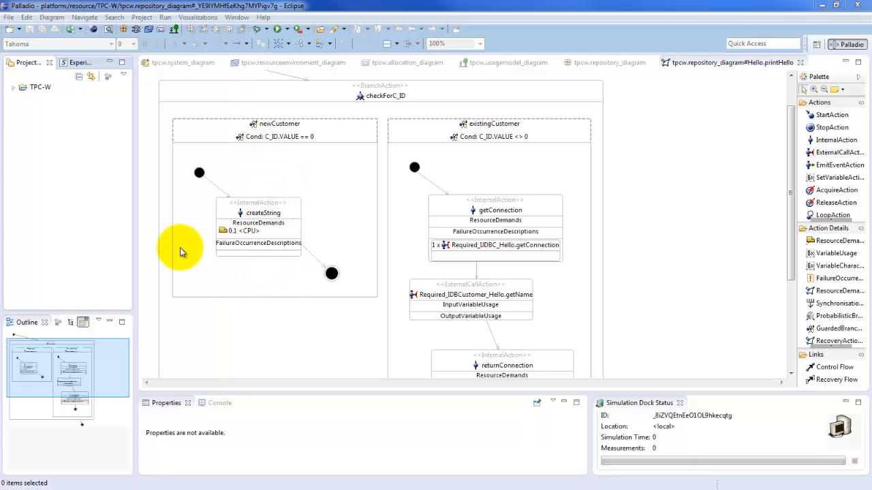
# Examine the CPU resource demand of the createString internal action in the newCustomer branch
pyautogui.click(276, 216)
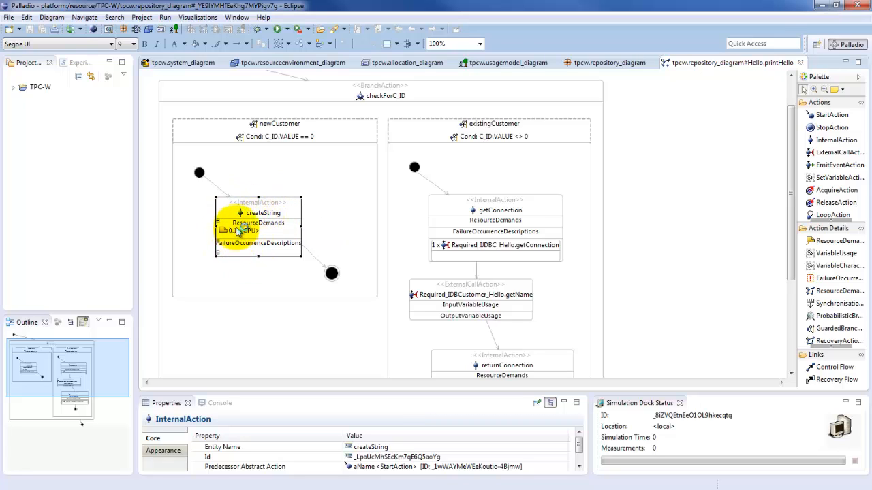
pyautogui.moveTo(233, 235)
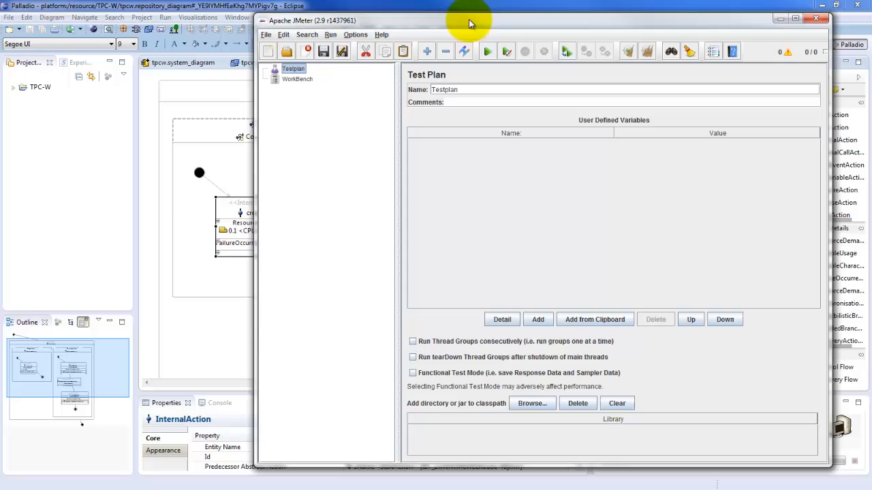
# Switch to Apache JMeter and add a Thread Group to the Testplan
pyautogui.moveTo(468, 19); pyautogui.dragTo(355, 18)
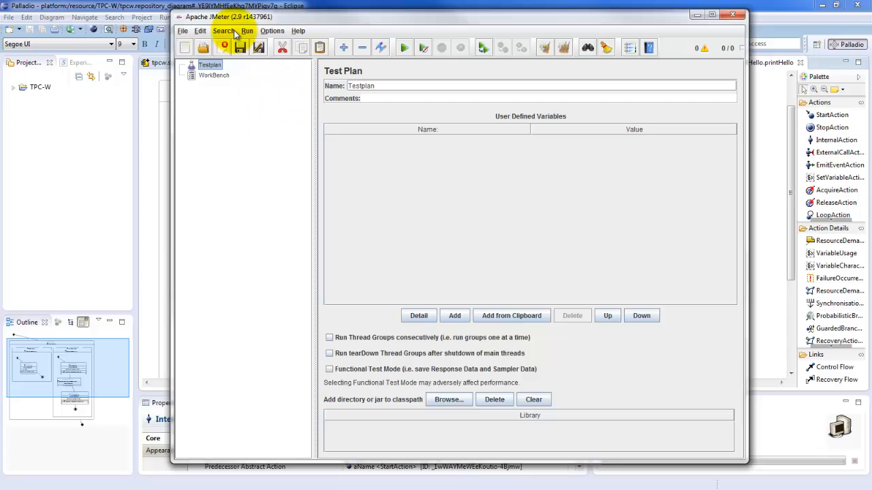
pyautogui.rightClick(207, 69)
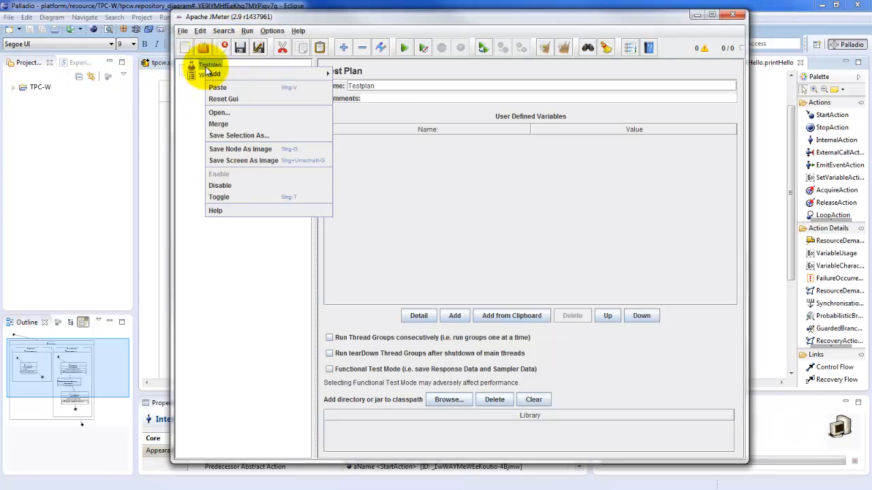
pyautogui.moveTo(221, 74)
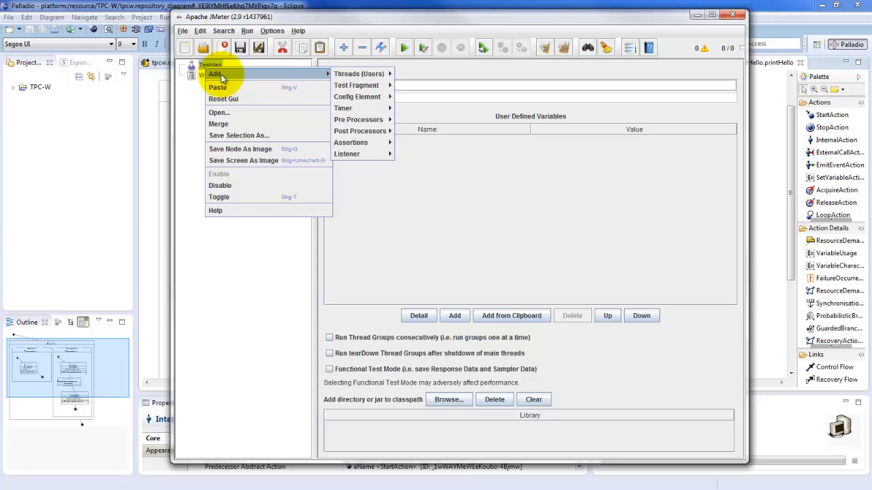
pyautogui.moveTo(359, 79)
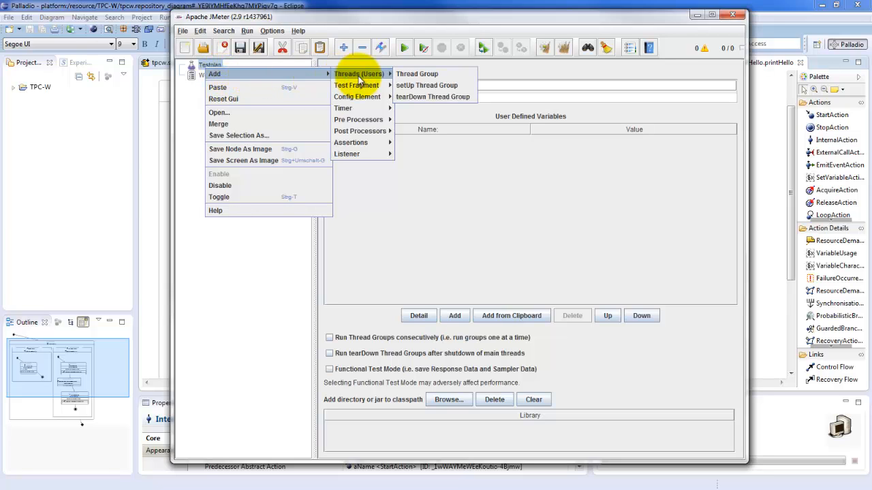
pyautogui.click(426, 75)
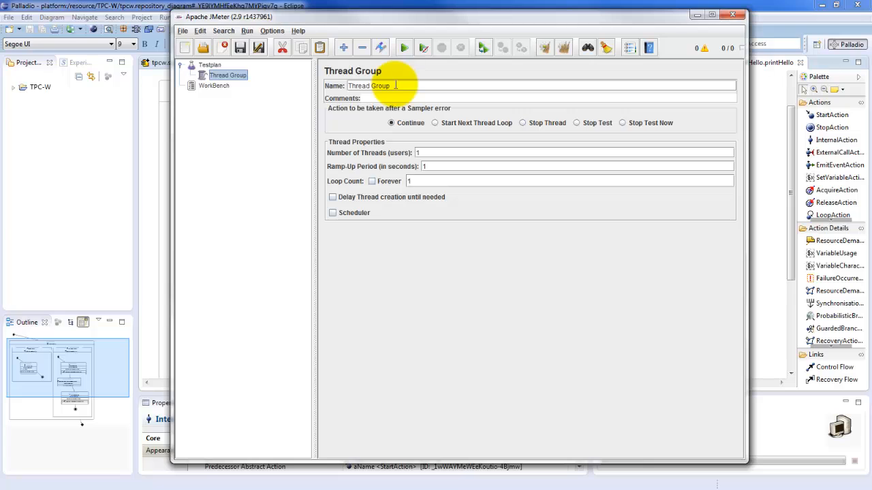
# Rename the new thread group as HomeInteractionUsageScenario
pyautogui.moveTo(395, 86); pyautogui.dragTo(331, 85)
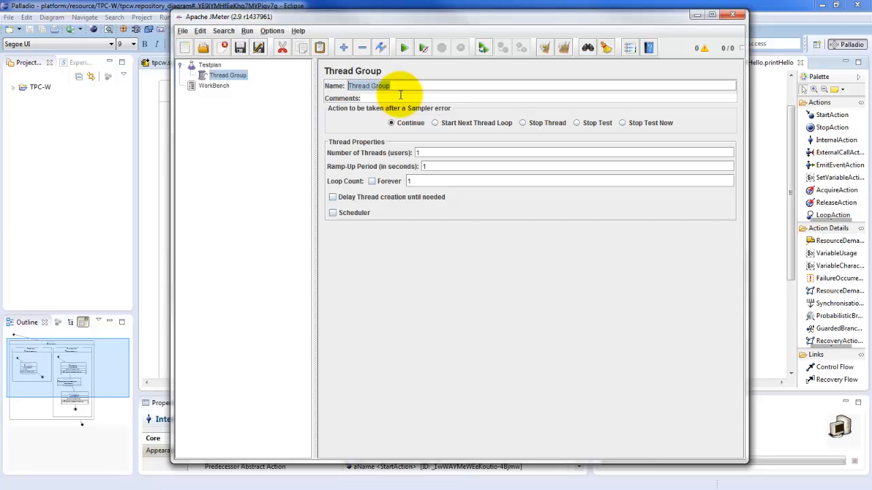
pyautogui.write('HomeInteractionUsageScenario')
# Set the thread group's ramp-up period to 0 seconds and its loop count to Forever
pyautogui.click(461, 150)
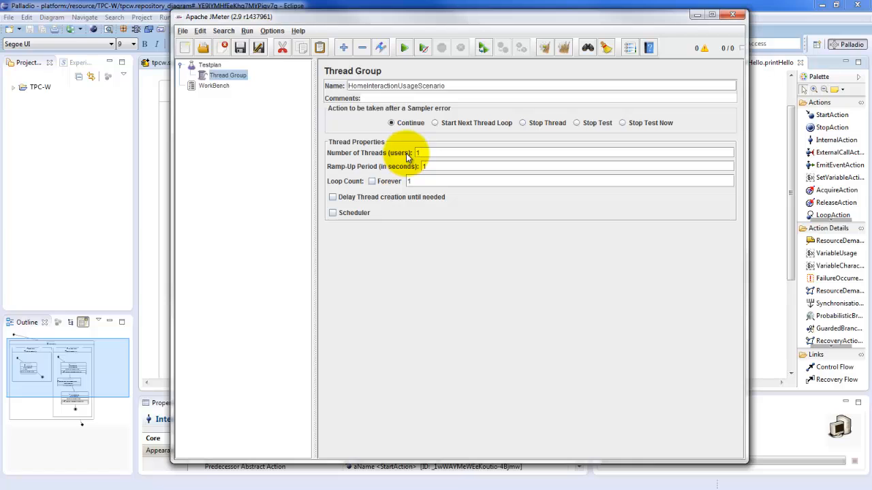
pyautogui.moveTo(435, 152); pyautogui.dragTo(406, 149)
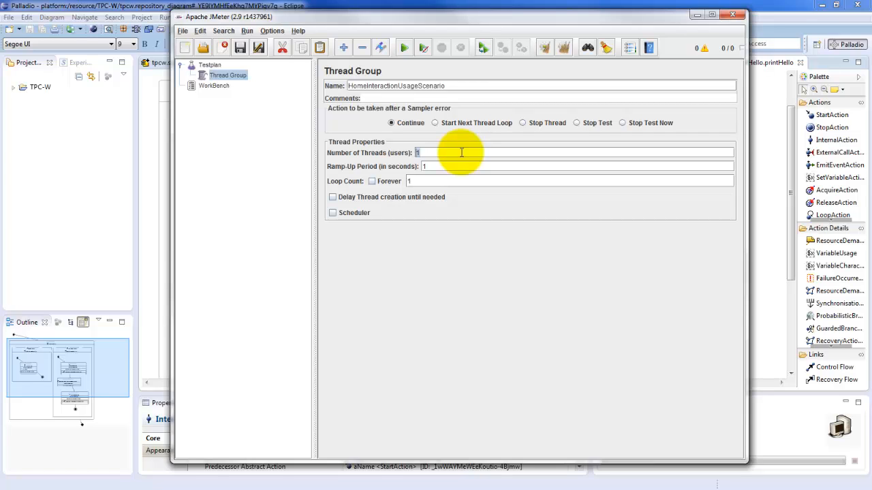
pyautogui.click(461, 152)
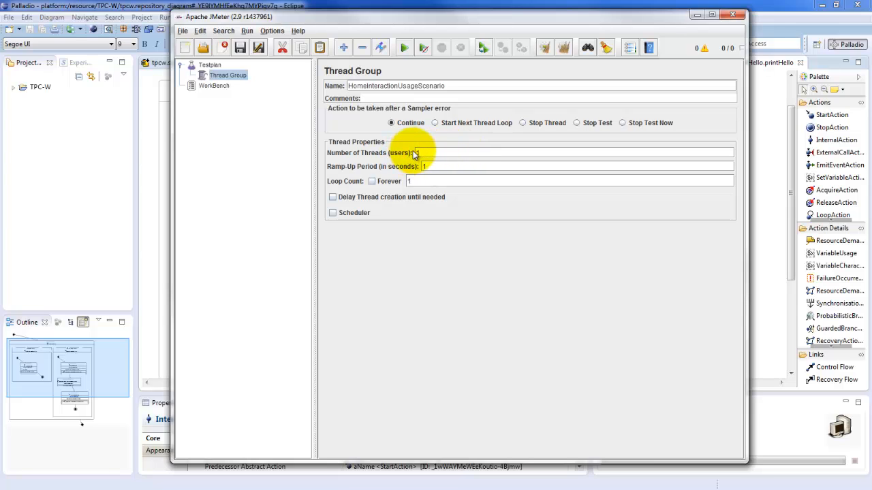
pyautogui.click(439, 166)
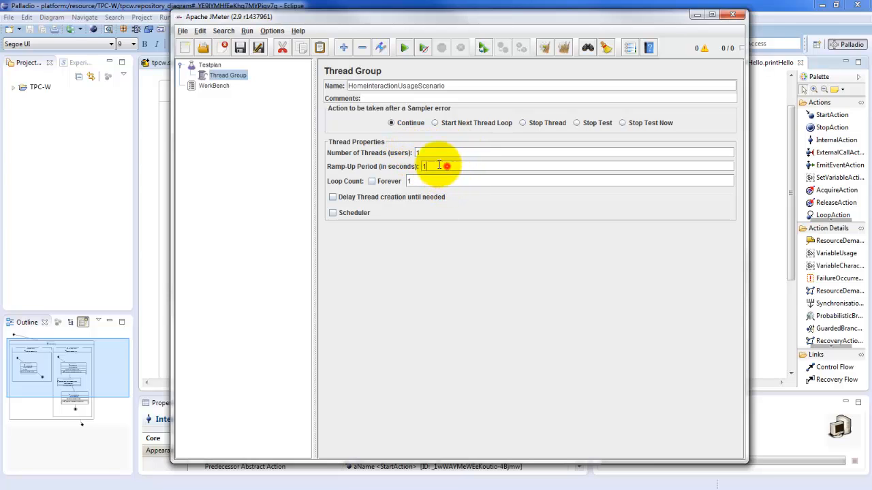
pyautogui.doubleClick(439, 166)
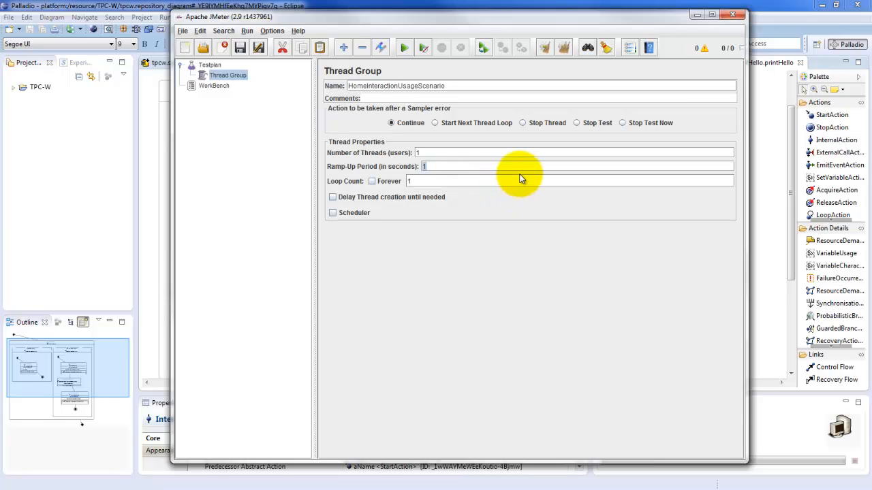
pyautogui.write('0')
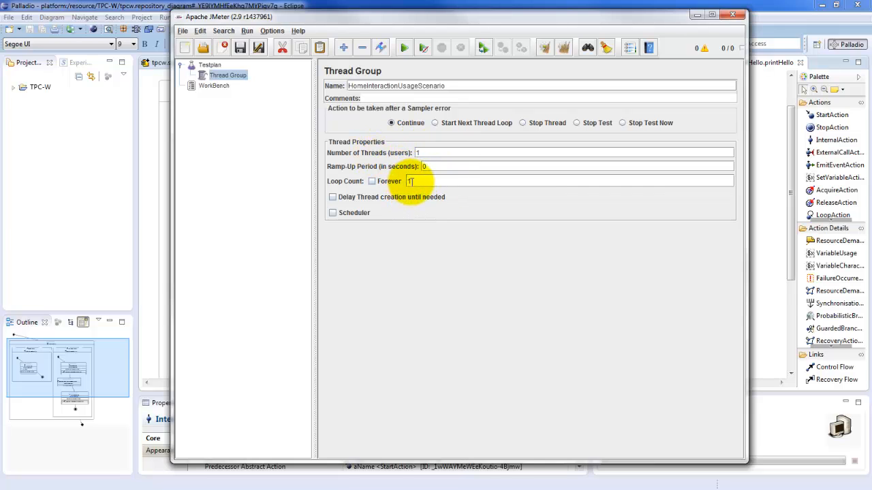
pyautogui.click(373, 182)
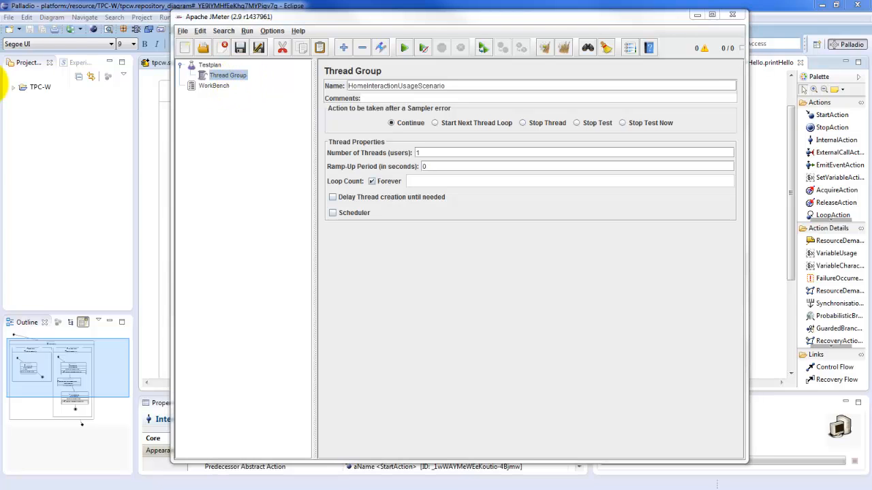
# Add an HTTP Request Defaults config element to the HomeInteractionUsageScenario thread group
pyautogui.rightClick(237, 79)
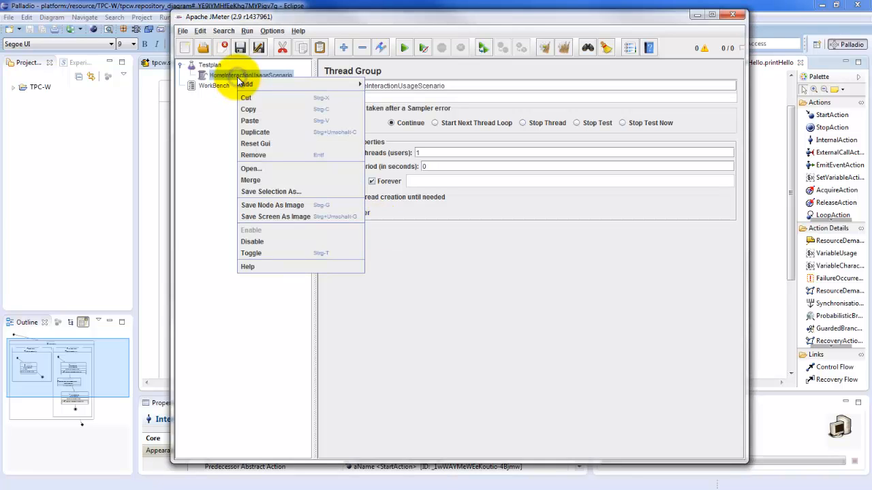
pyautogui.click(223, 85)
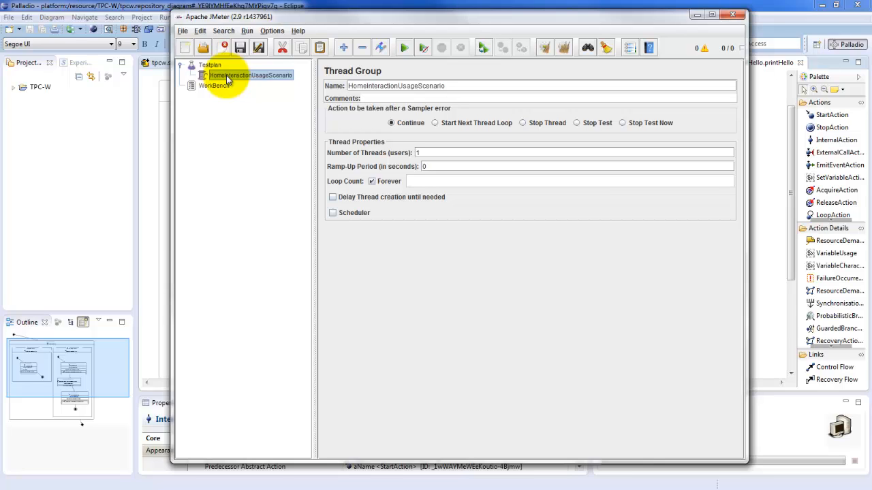
pyautogui.rightClick(246, 75)
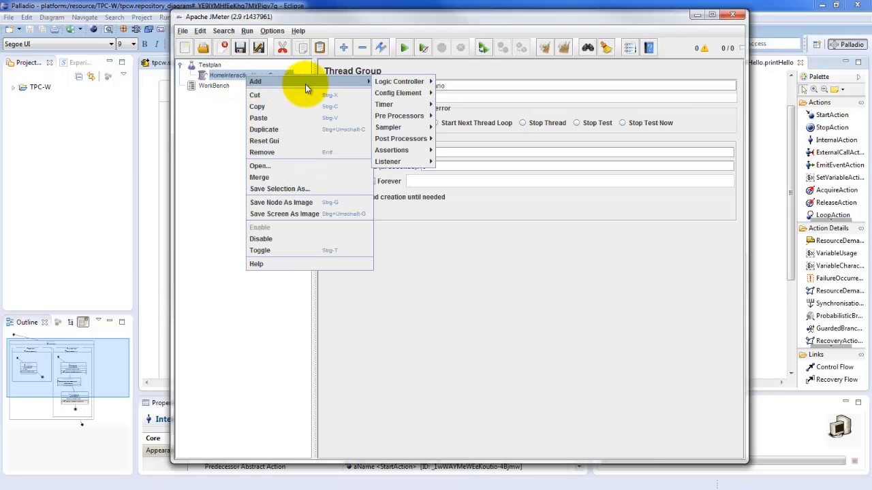
pyautogui.moveTo(368, 81)
pyautogui.moveTo(399, 96)
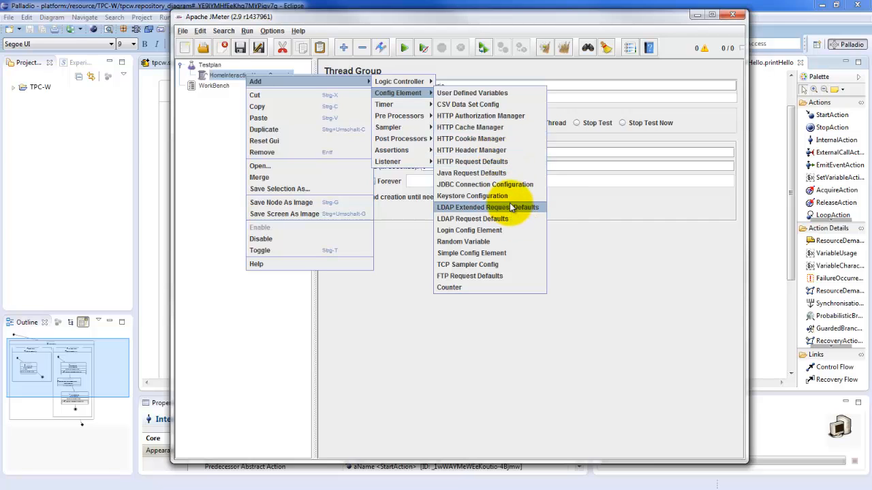
pyautogui.click(482, 163)
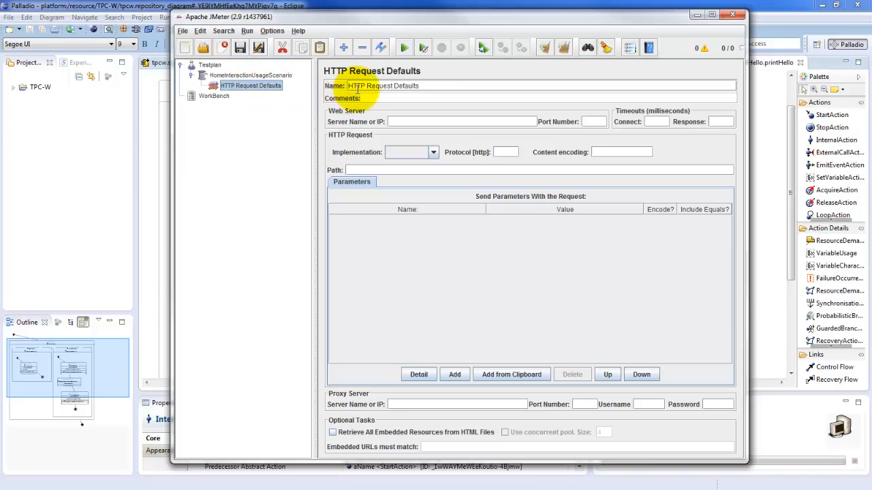
# Set the default web server to 131.234.22.7 with port number 8080
pyautogui.click(414, 121)
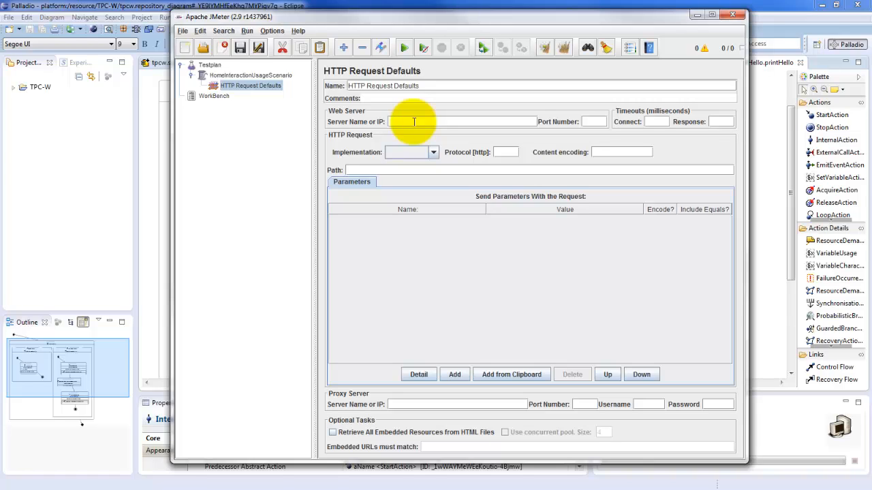
pyautogui.write('131.234.22.7')
pyautogui.click(595, 120)
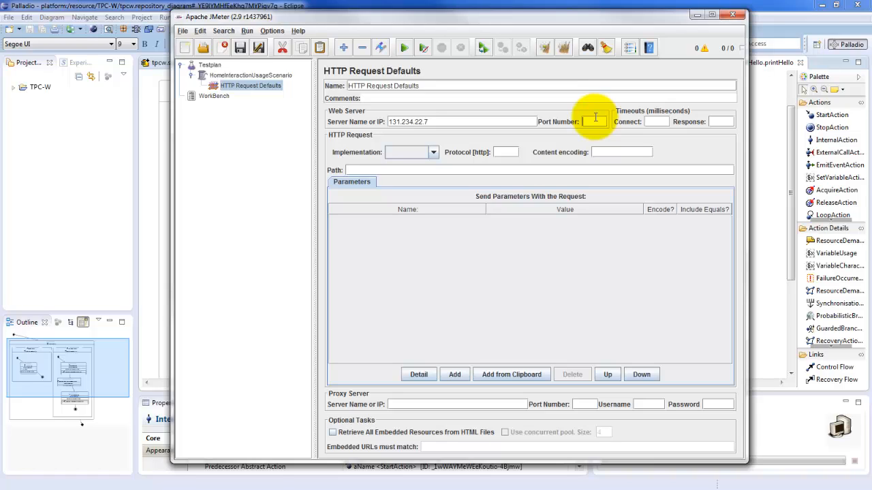
pyautogui.write('8080')
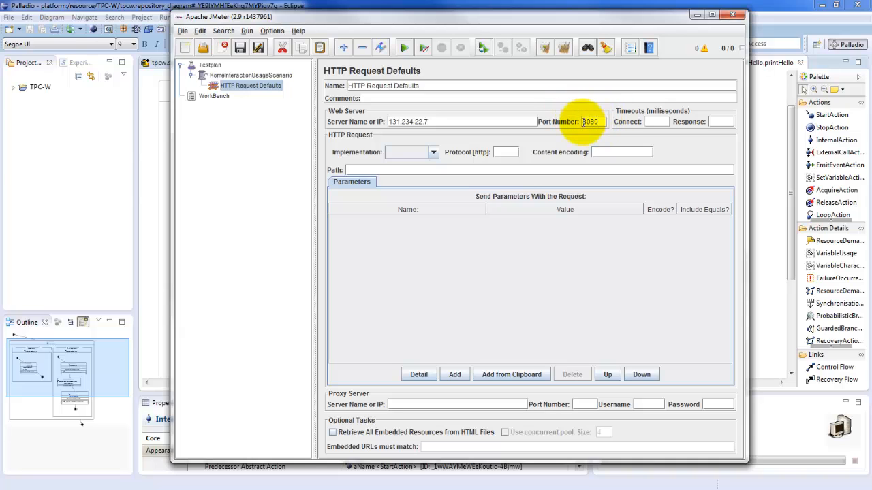
# Set the default HTTP request path to /30_Project_servlets_mysql
pyautogui.click(423, 171)
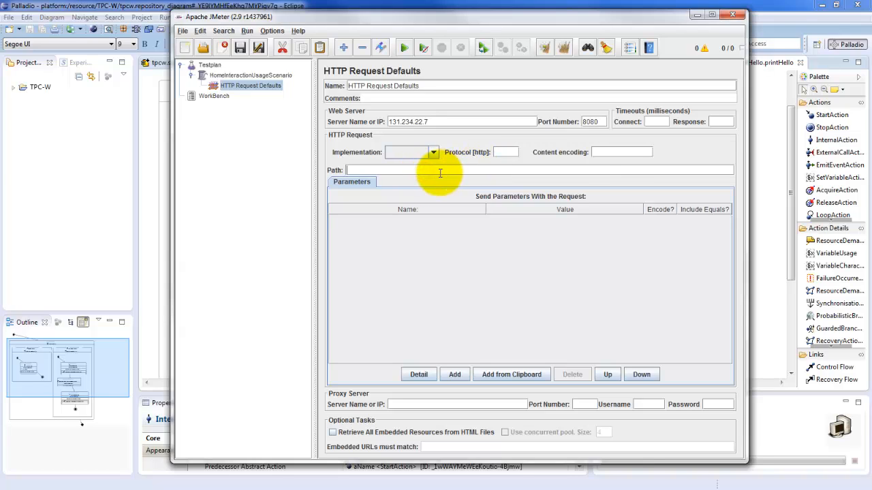
pyautogui.write('/30_Project_servlets_mysql')
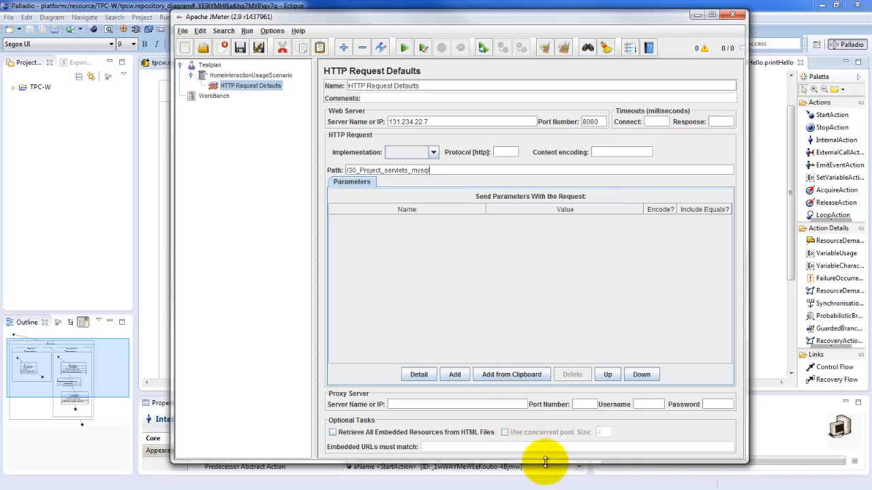
# Enable retrieving all embedded resources from HTML files, using a concurrent pool of size 6
pyautogui.moveTo(546, 463); pyautogui.dragTo(547, 475)
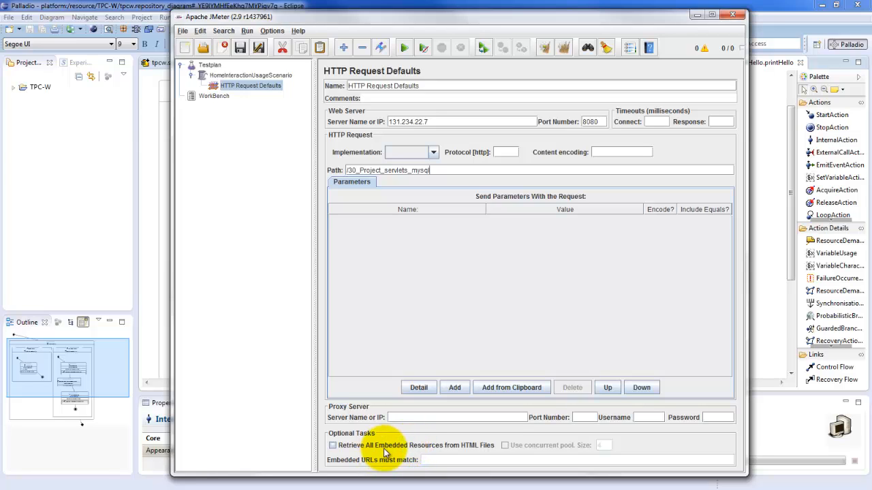
pyautogui.click(333, 446)
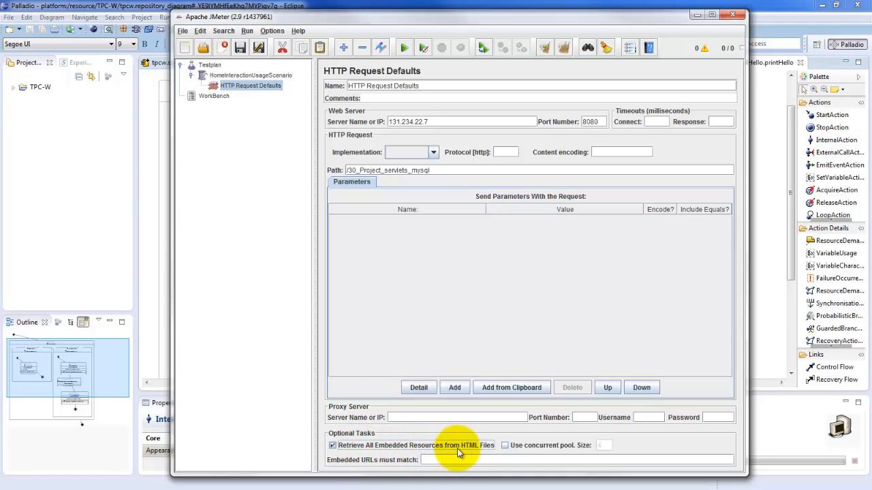
pyautogui.click(510, 446)
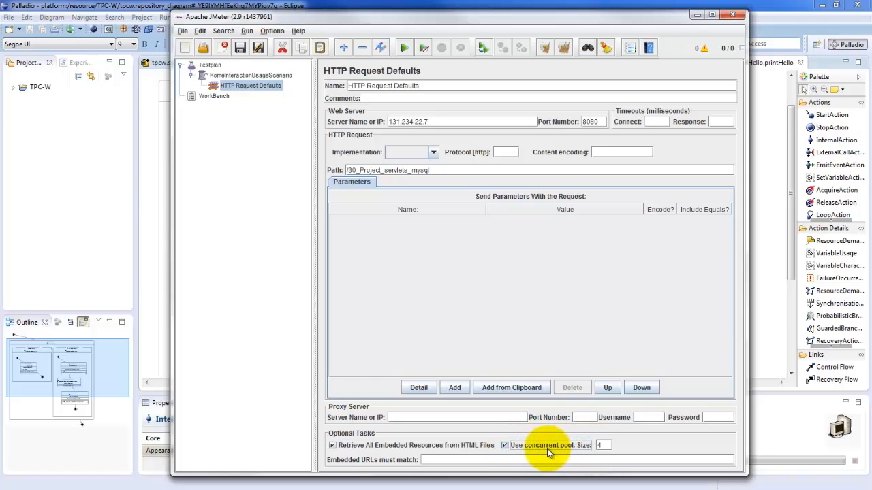
pyautogui.click(604, 445)
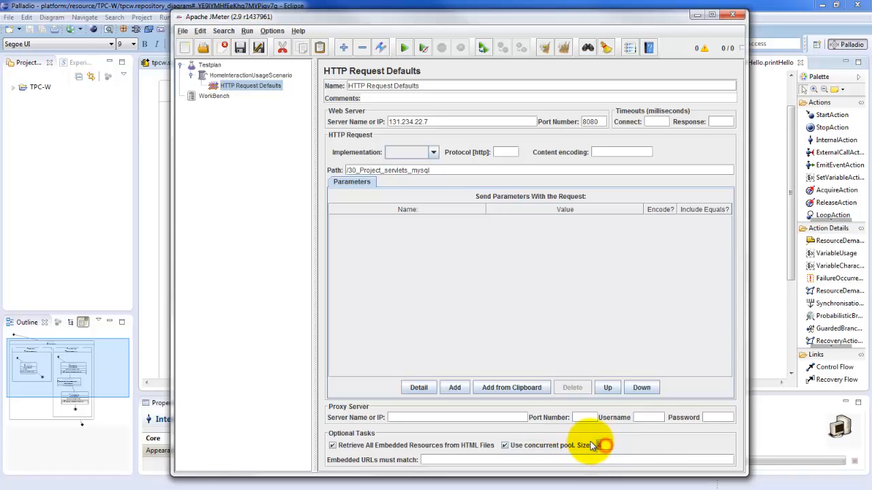
pyautogui.write('6')
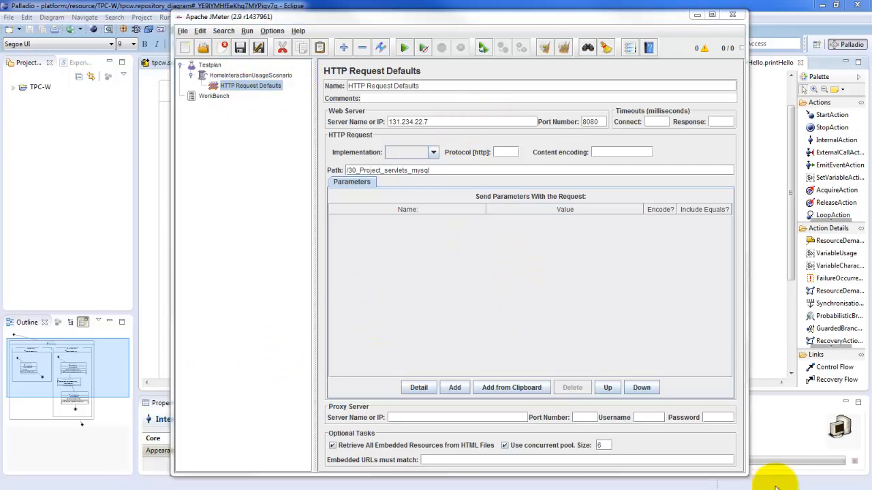
# Add an HTTP Request sampler to the HomeInteractionUsageScenario thread group
pyautogui.click(525, 336)
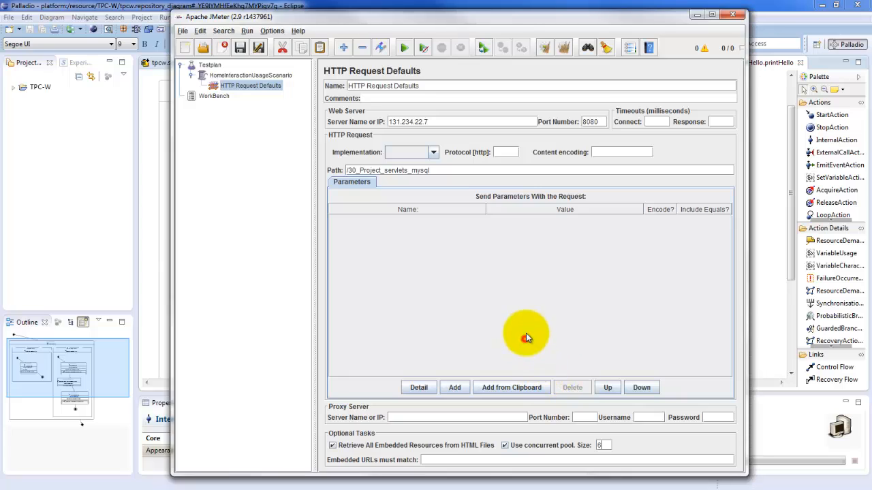
pyautogui.rightClick(253, 77)
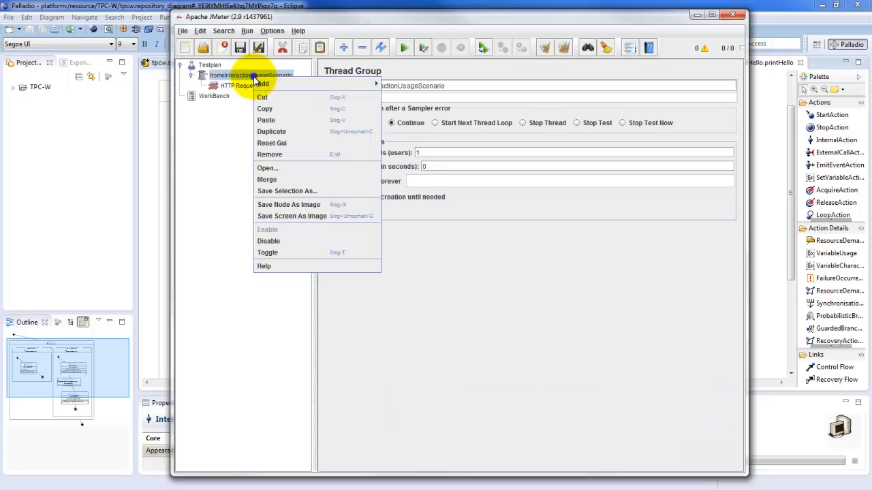
pyautogui.moveTo(363, 85)
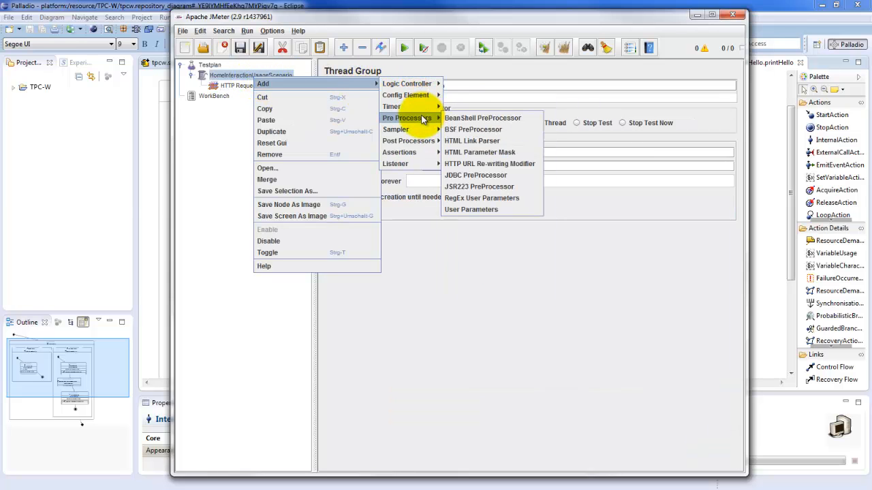
pyautogui.moveTo(381, 99)
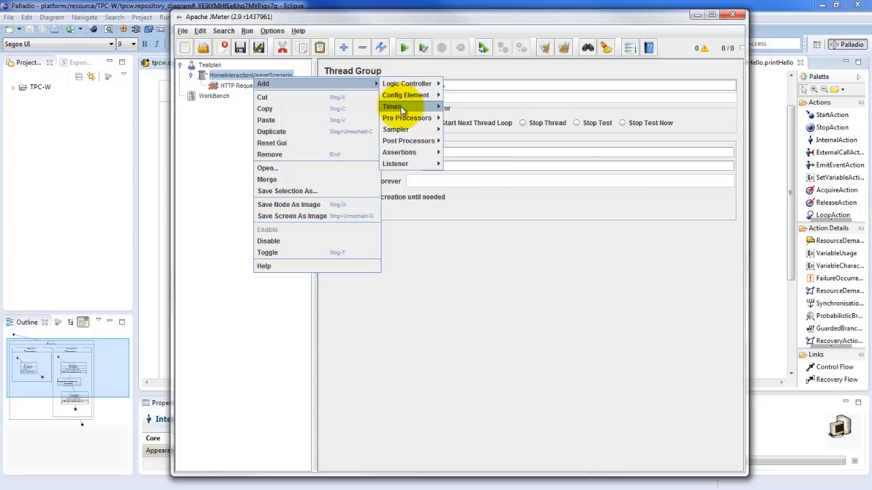
pyautogui.moveTo(394, 130)
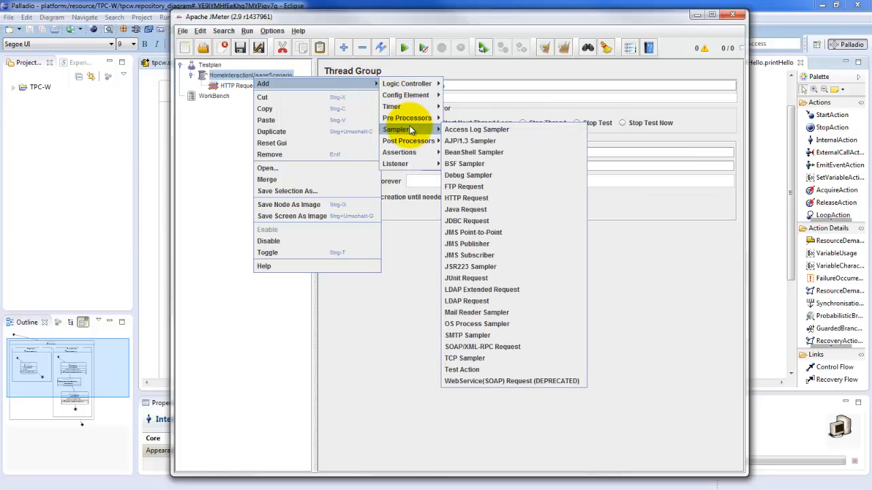
pyautogui.click(475, 198)
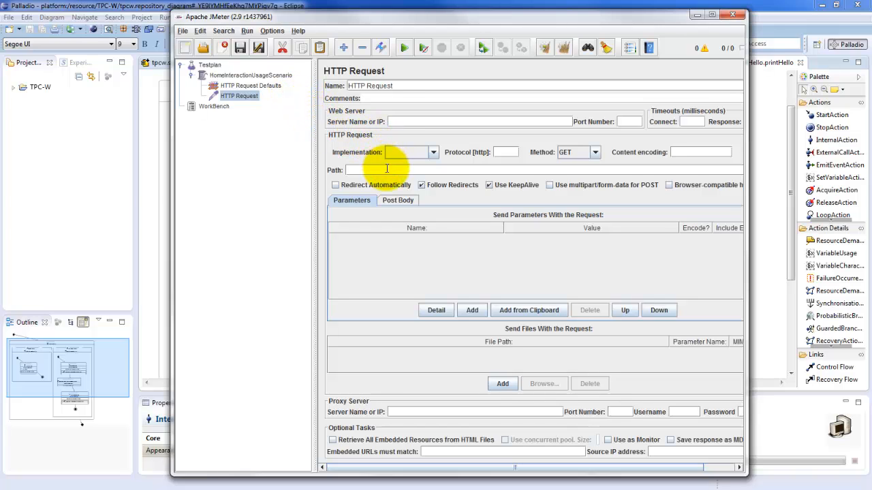
# Copy the path /30_Project_servlets_mysql from HTTP Request Defaults into the path of the new HTTP Request
pyautogui.click(263, 88)
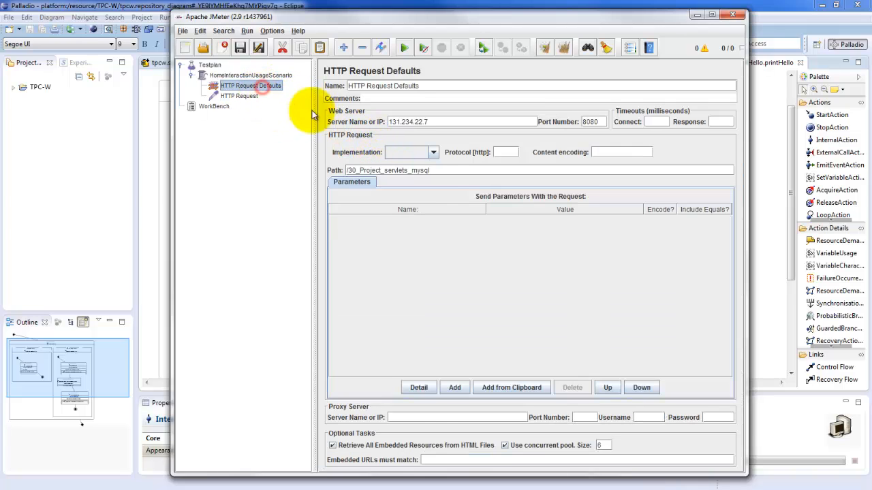
pyautogui.moveTo(443, 170); pyautogui.dragTo(324, 165)
pyautogui.hotkey('ctrl', 'c')
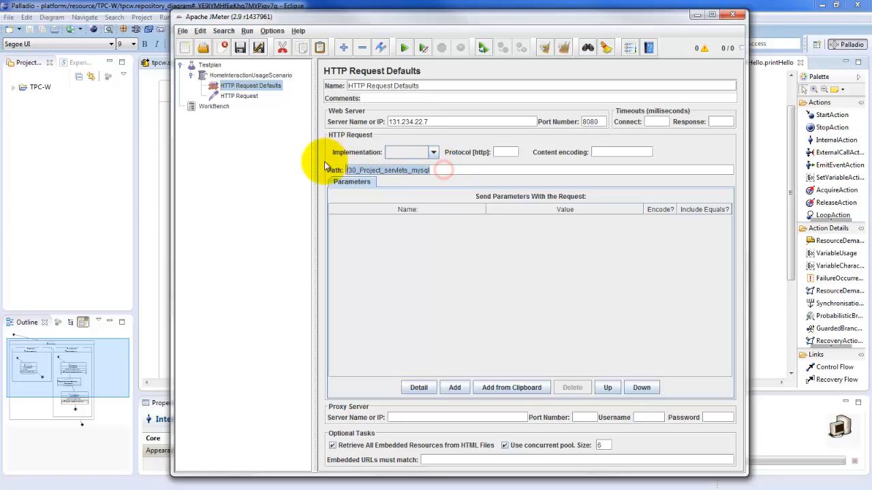
pyautogui.click(253, 98)
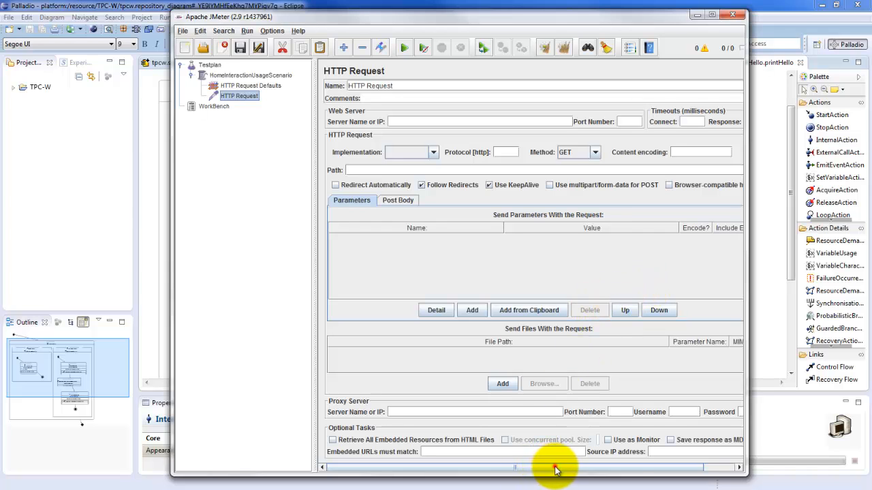
pyautogui.moveTo(555, 470); pyautogui.dragTo(500, 467)
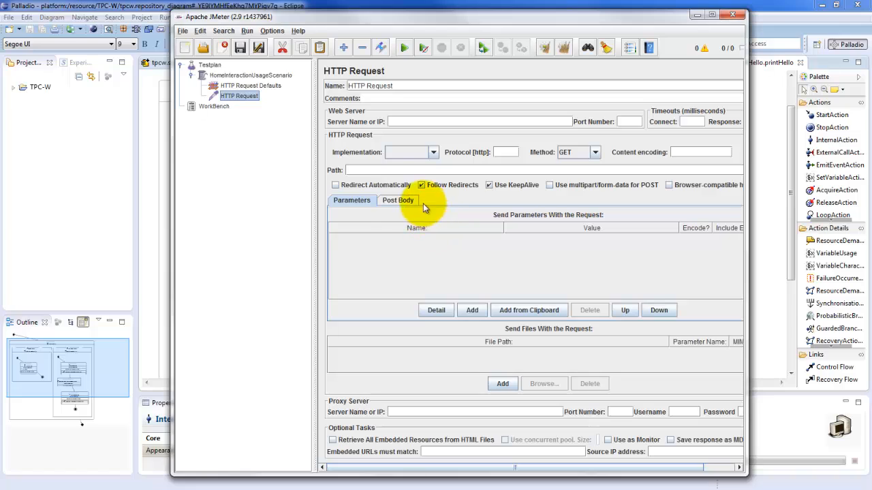
pyautogui.click(383, 168)
pyautogui.hotkey('ctrl', 'v')
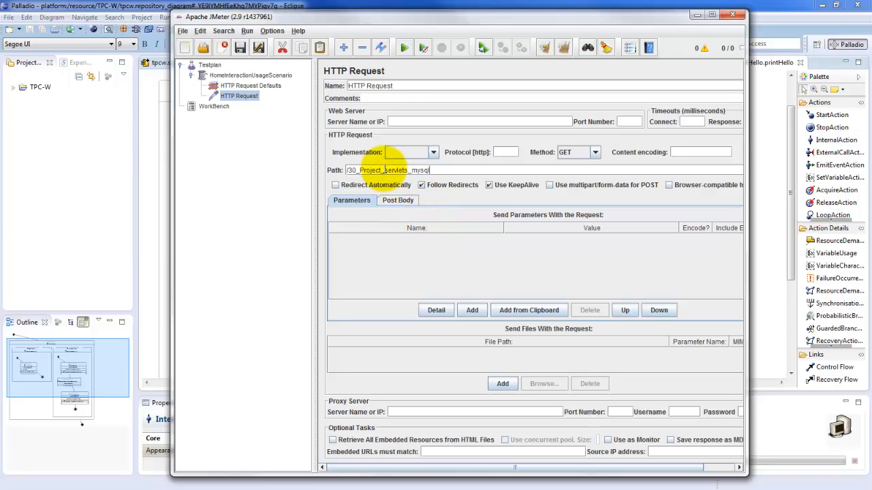
# Append /TPCW_home_interaction to the path of the HTTP Request
pyautogui.write('/TPCW_home_interaction')
pyautogui.rightClick(250, 77)
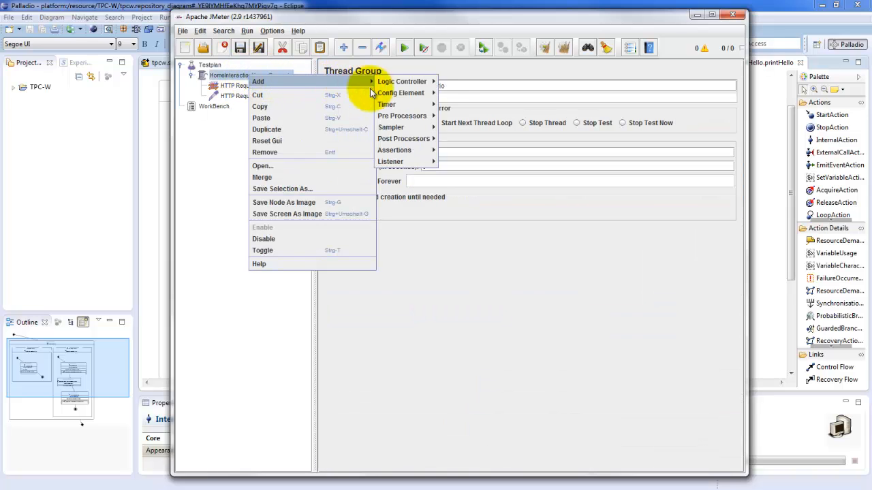
pyautogui.moveTo(371, 81)
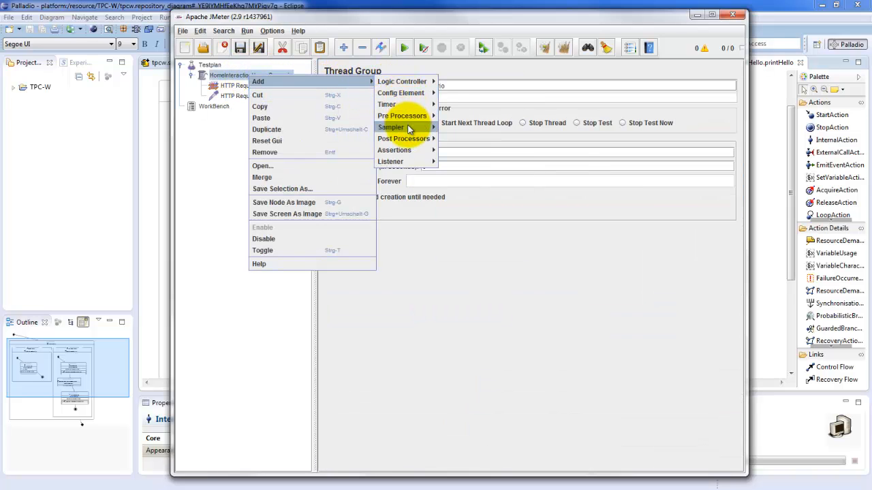
pyautogui.moveTo(412, 96)
pyautogui.moveTo(416, 161)
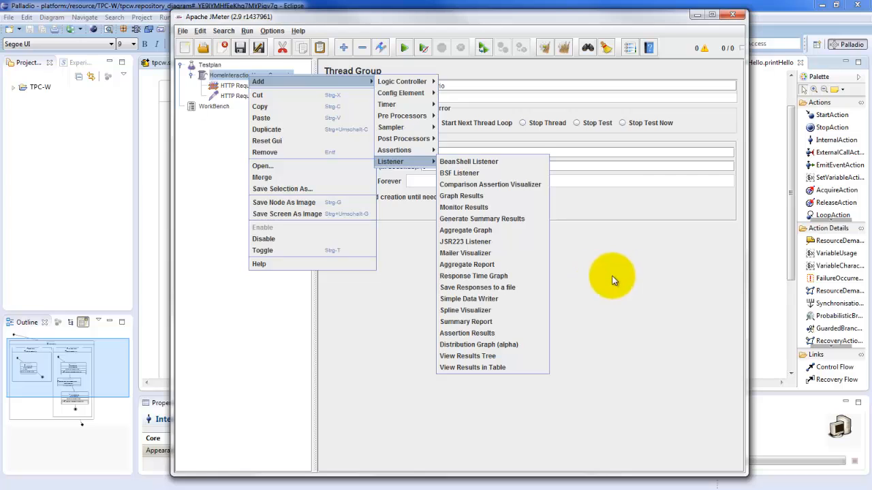
pyautogui.click(221, 75)
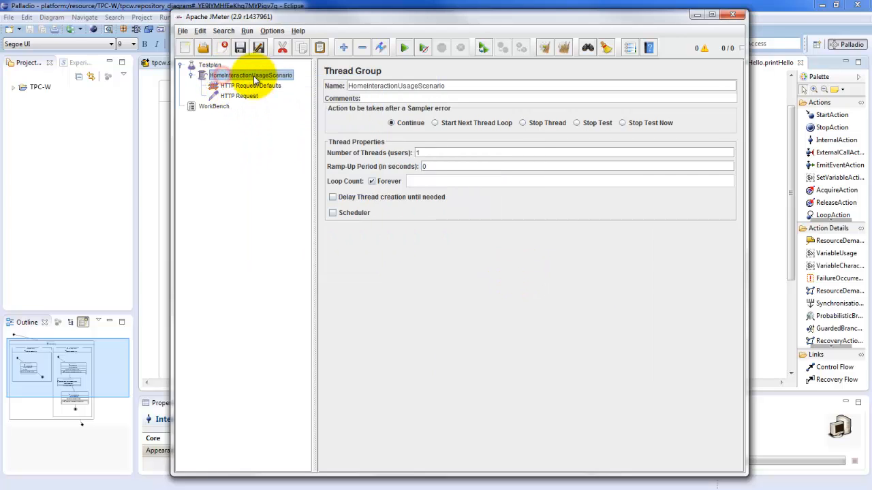